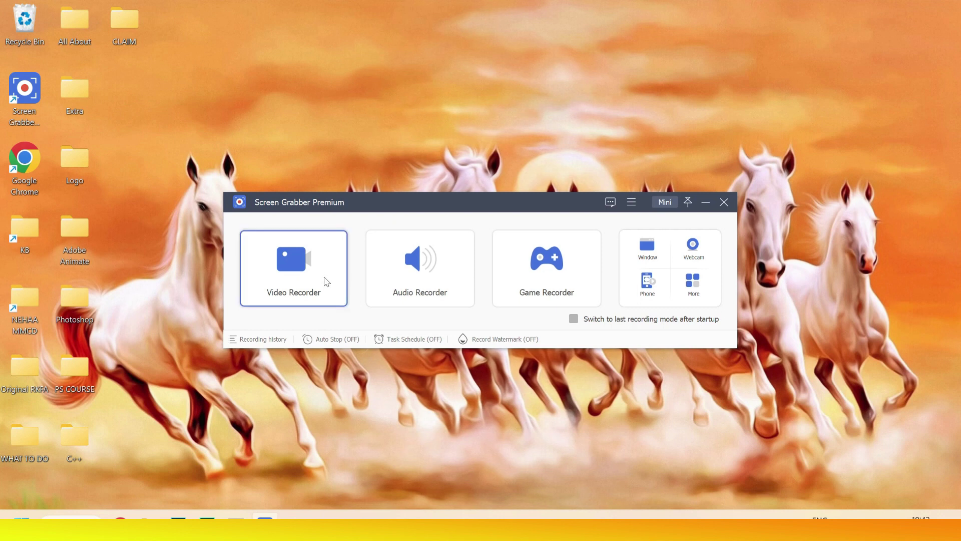
# - Open the Video Recorder and define a custom recording region of 2559 x 1357 covering the desktop
pyautogui.click(295, 273)
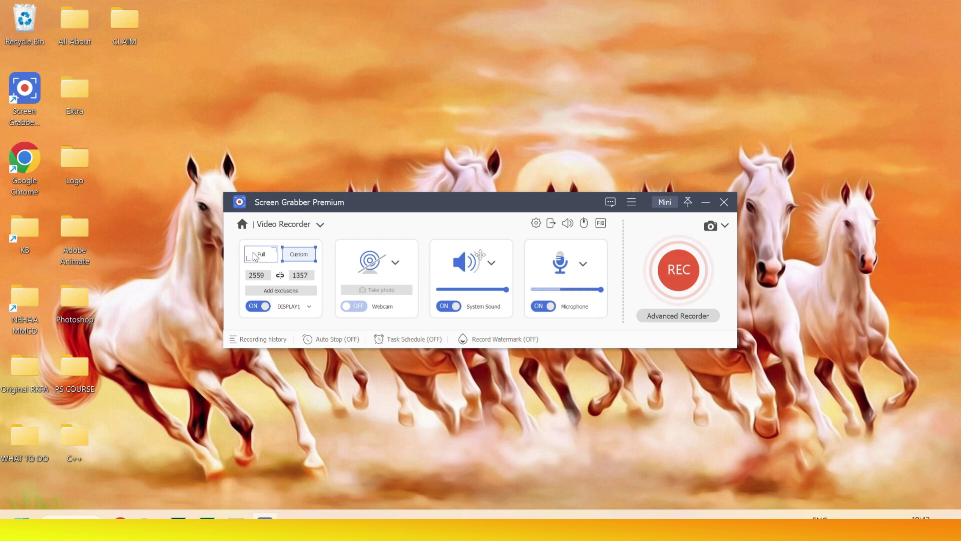
pyautogui.click(307, 261)
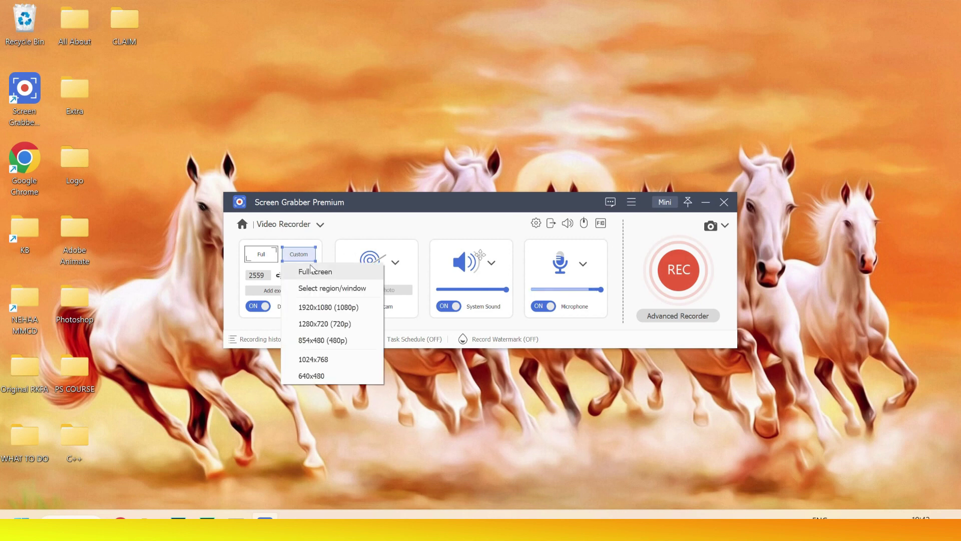
pyautogui.click(324, 292)
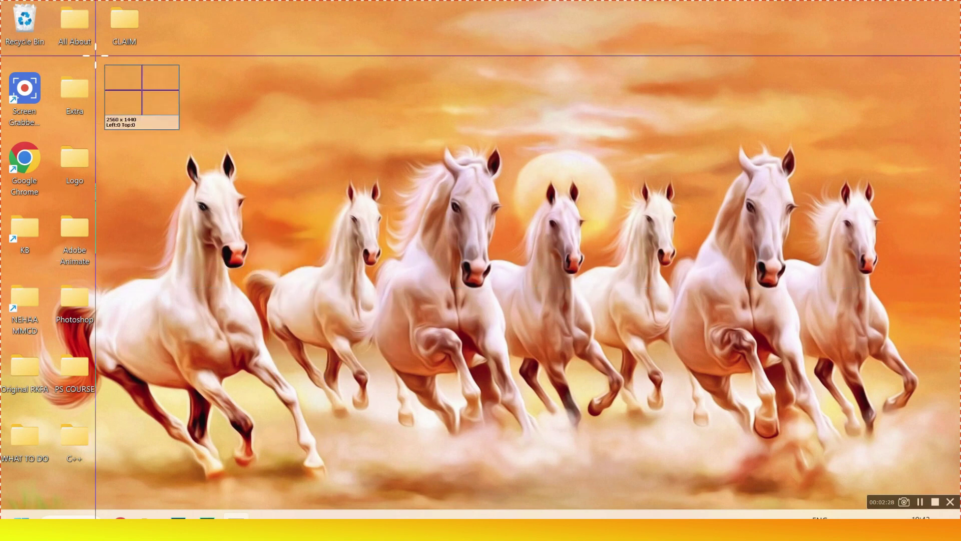
pyautogui.moveTo(0, 0); pyautogui.dragTo(958, 510)
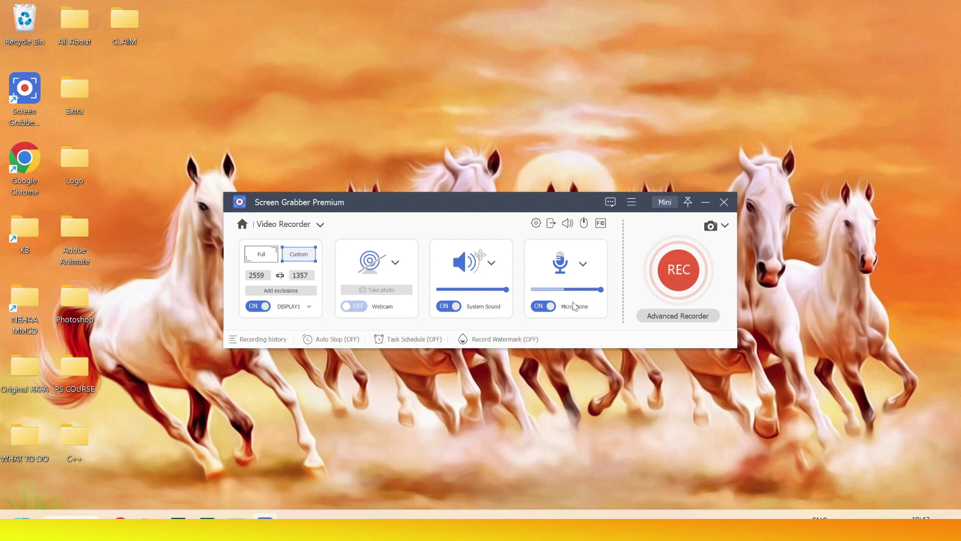
# - Toggle the system sound and try out the webcam overlay, placing it above the recorder window and switching it off again
pyautogui.click(451, 307)
pyautogui.click(451, 307)
pyautogui.click(354, 307)
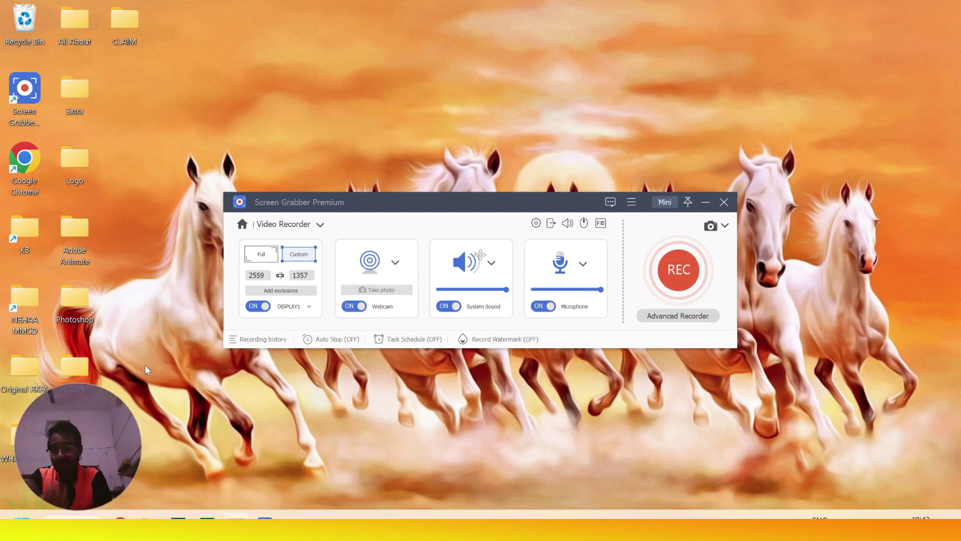
pyautogui.moveTo(71, 457); pyautogui.dragTo(334, 150)
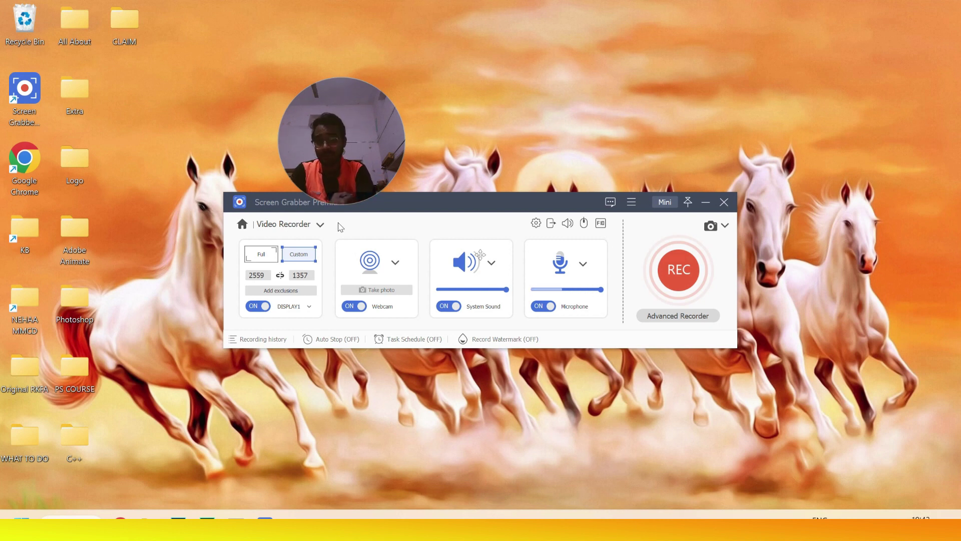
pyautogui.click(360, 307)
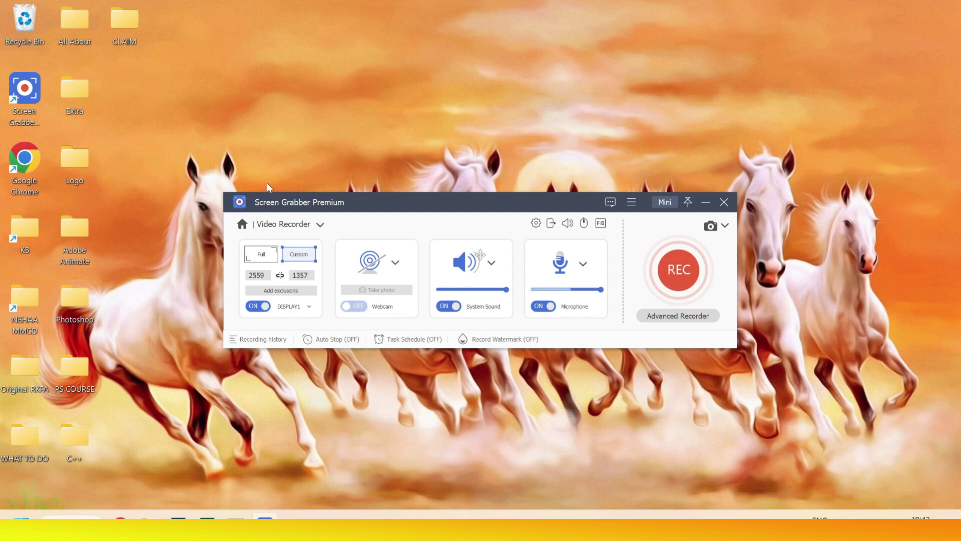
pyautogui.click(354, 306)
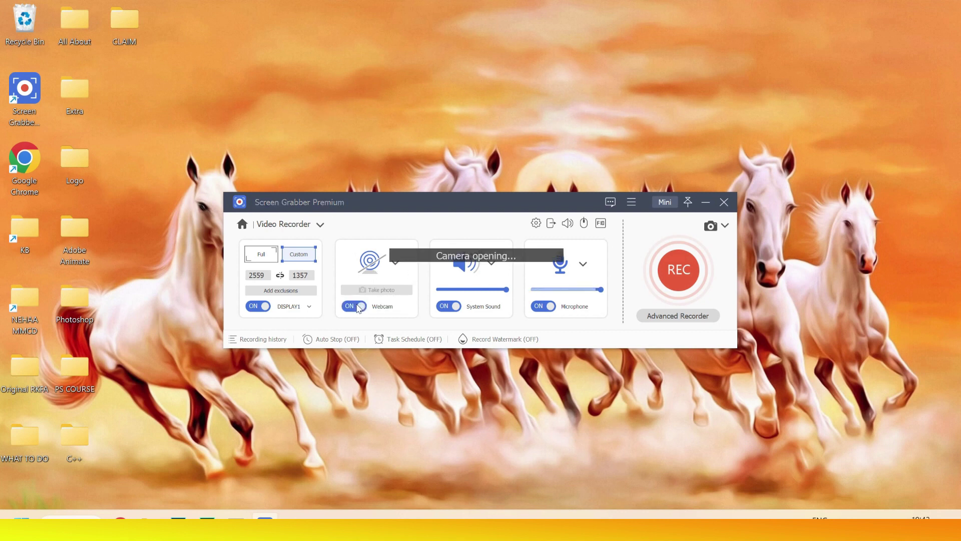
pyautogui.moveTo(94, 445); pyautogui.dragTo(472, 140)
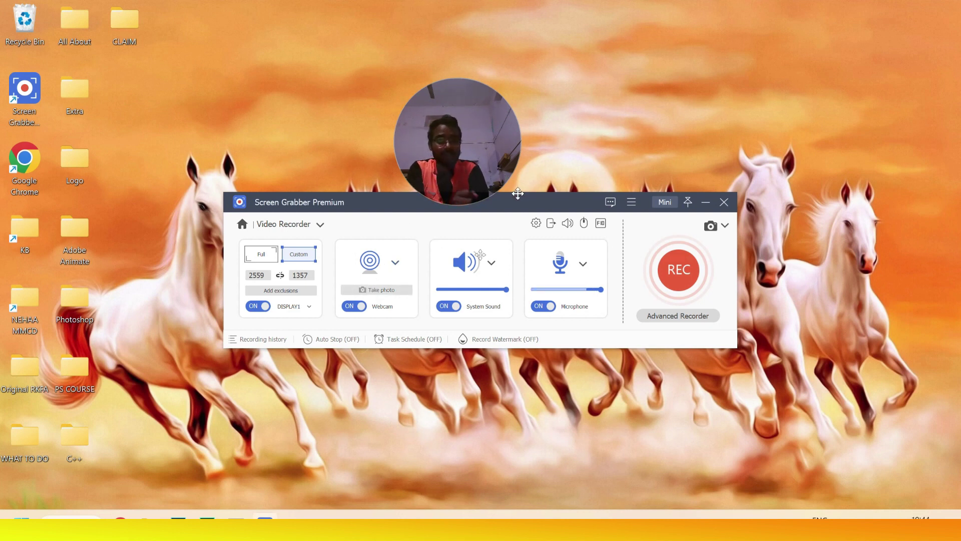
pyautogui.click(360, 307)
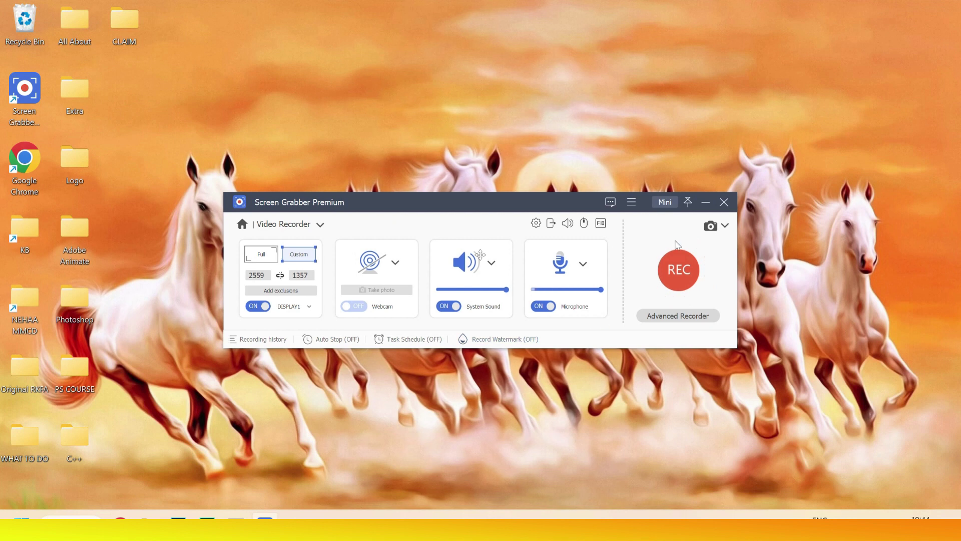
# - Record the selected screen region and close the recording preview, accepting the automatic save to the local computer
pyautogui.click(673, 270)
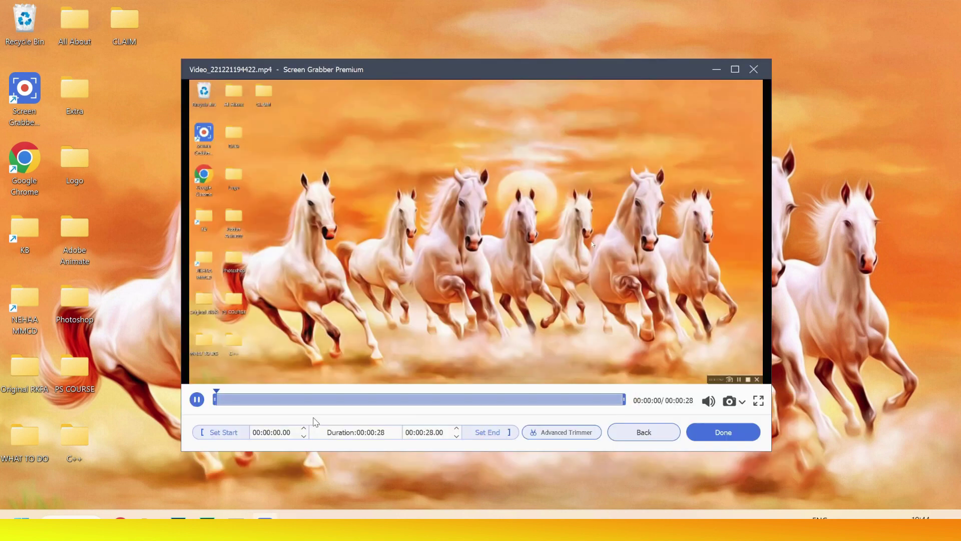
pyautogui.click(761, 69)
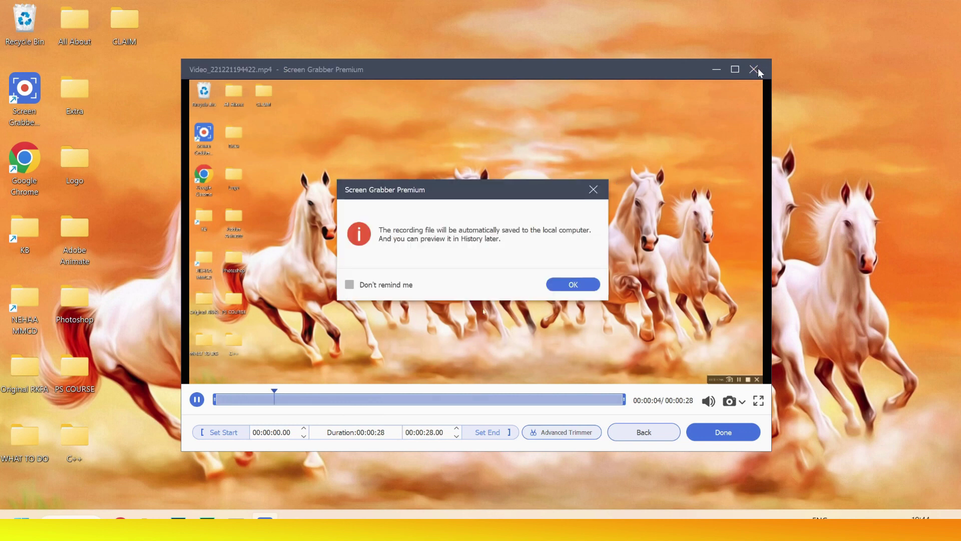
pyautogui.click(569, 285)
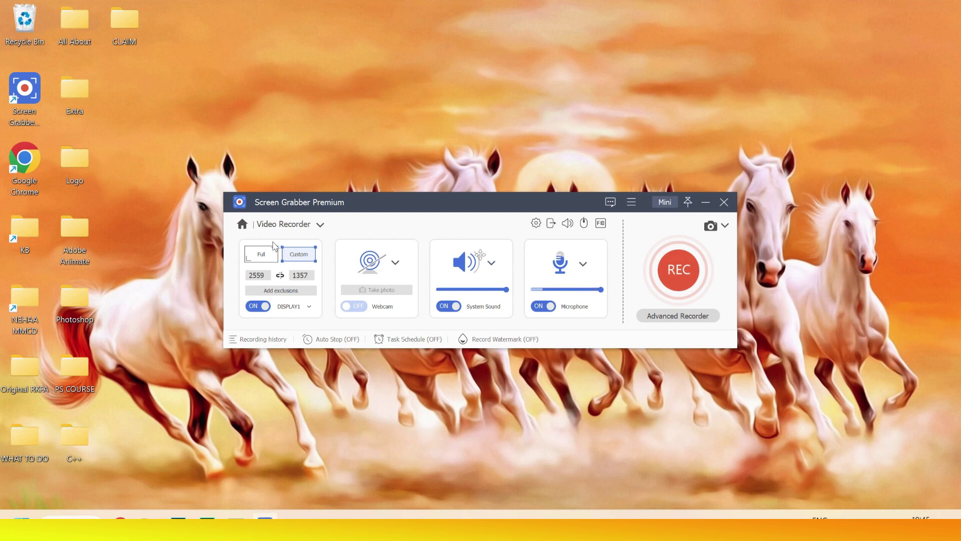
# - Return to the recorder home and set up the Phone Recorder for an Android device over a WiFi connection
pyautogui.click(243, 225)
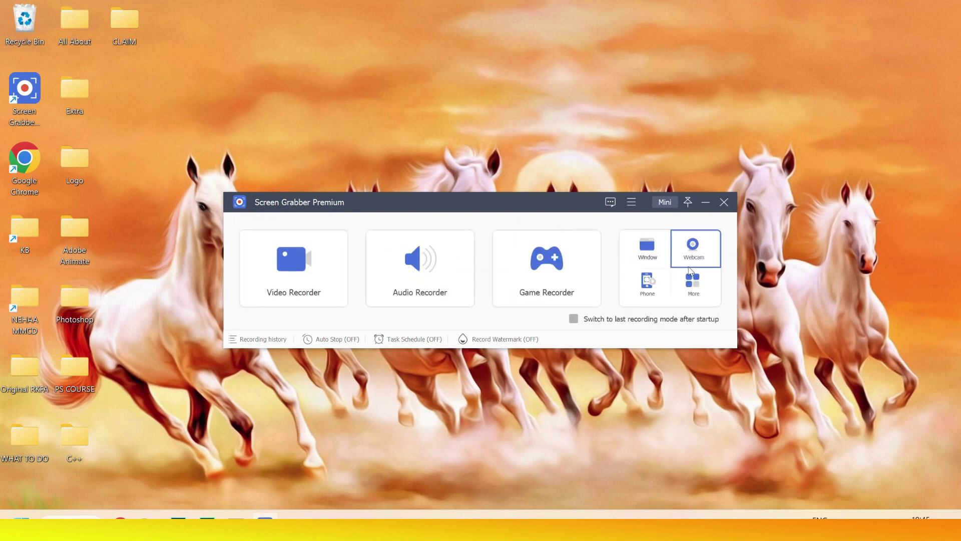
pyautogui.click(648, 284)
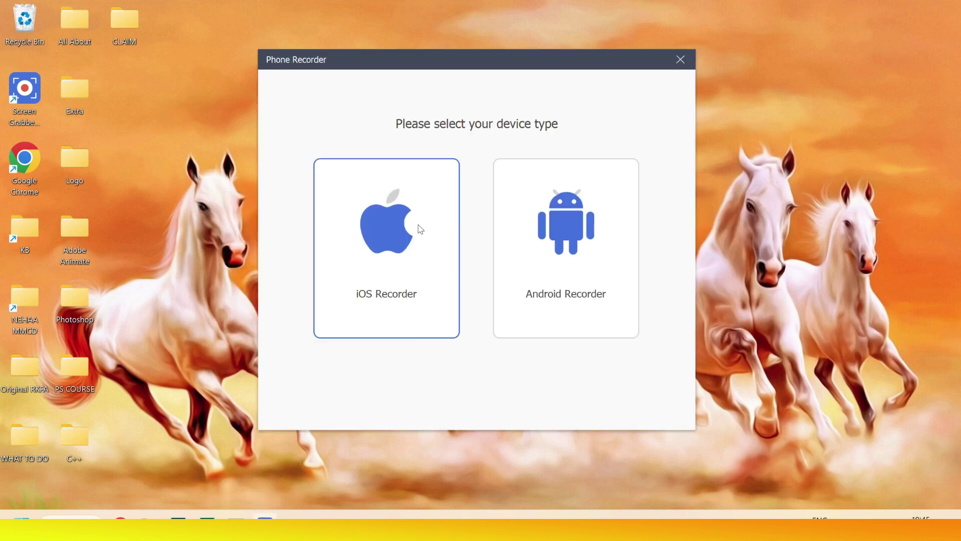
pyautogui.click(574, 271)
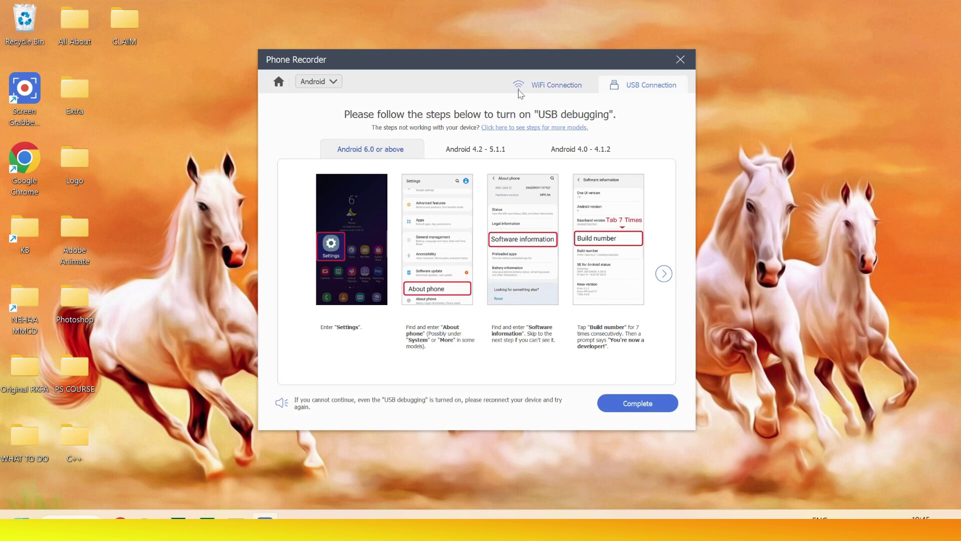
pyautogui.click(536, 89)
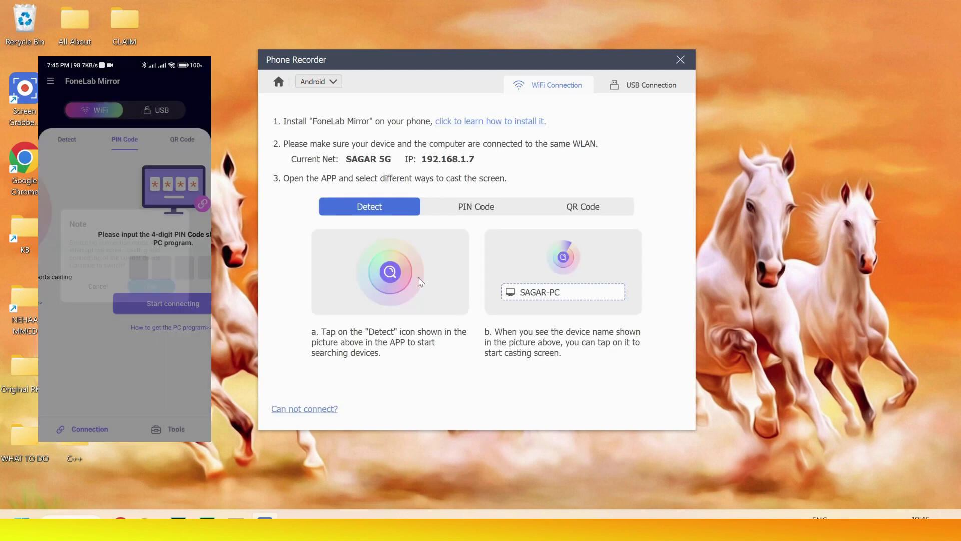
# - Cast the Android phone's screen with the PIN Code method, and connect it again with the QR Code method
pyautogui.click(465, 208)
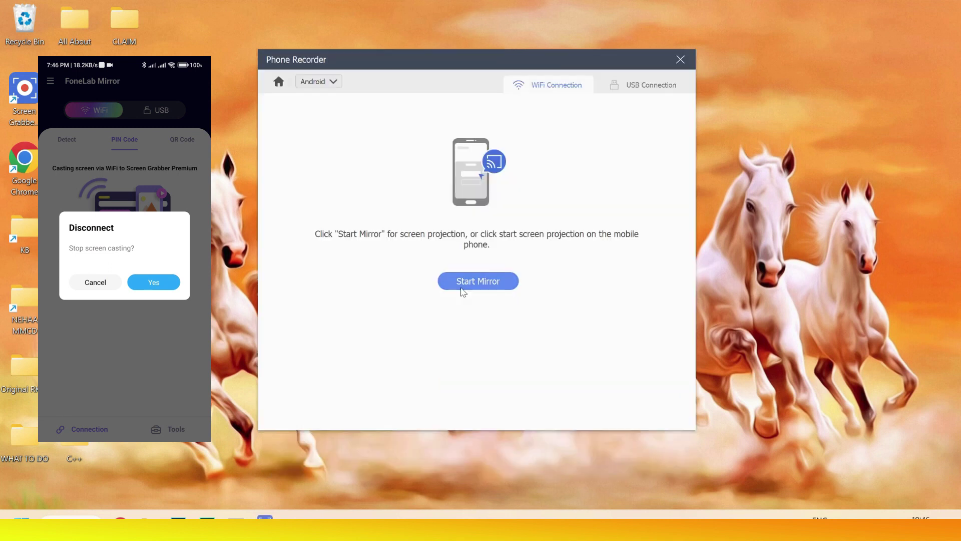
pyautogui.click(473, 281)
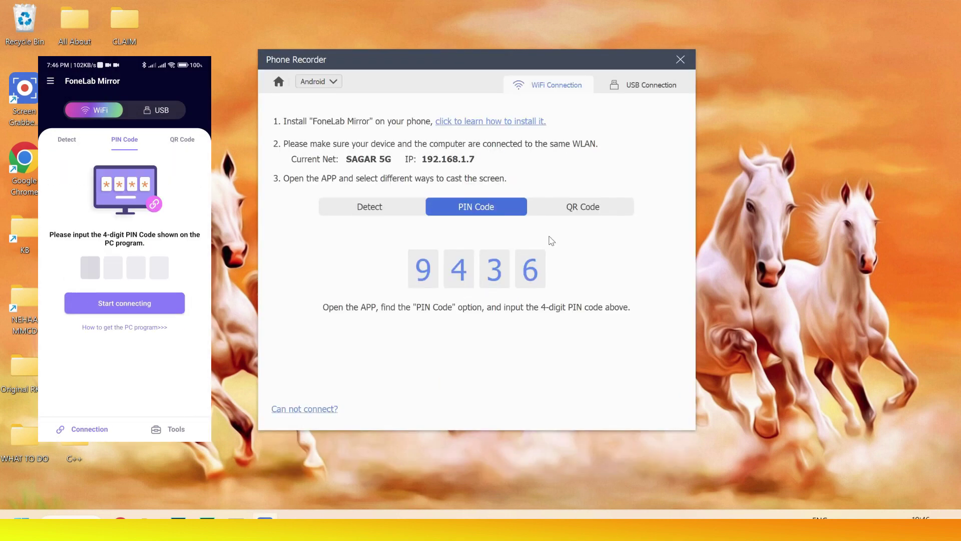
pyautogui.click(580, 214)
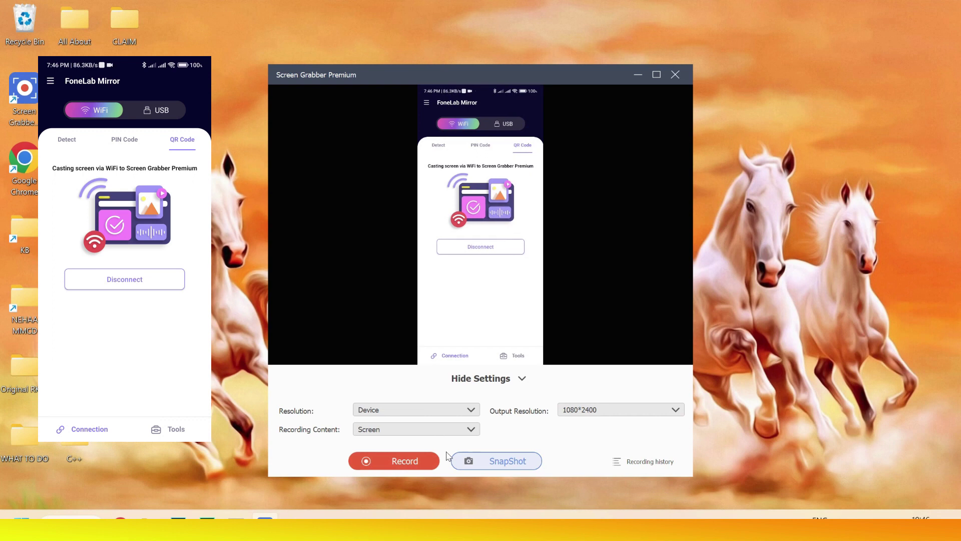
# - Maximize the phone mirroring window to view the phone's screen enlarged
pyautogui.click(657, 75)
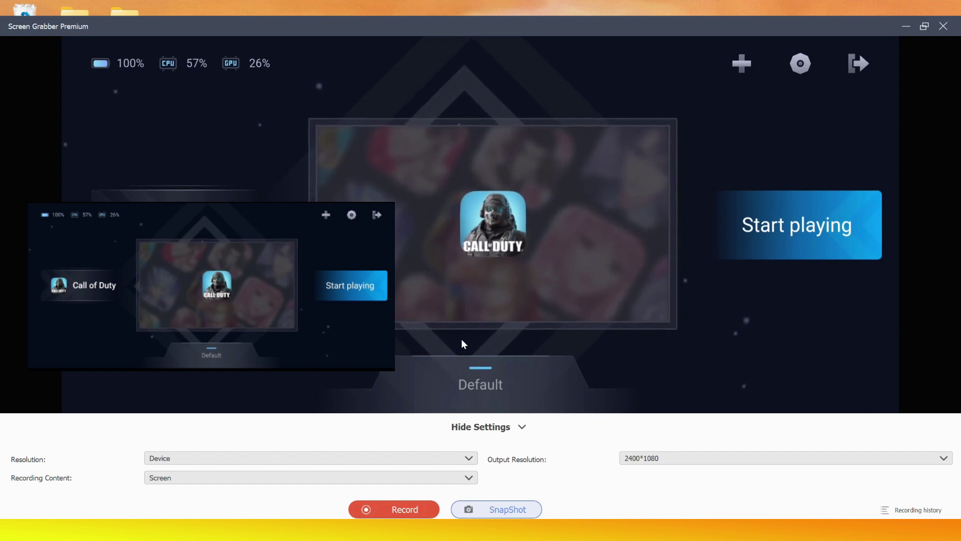
pyautogui.click(524, 307)
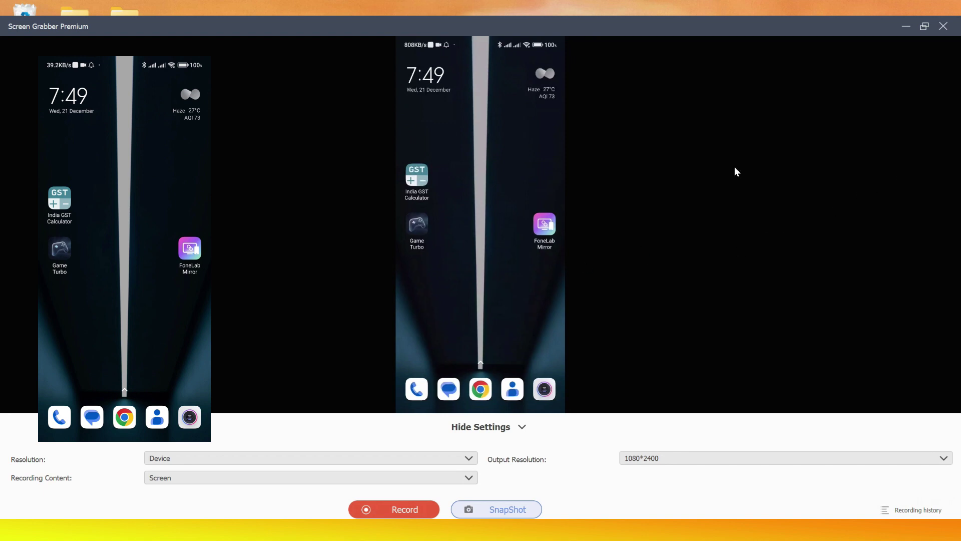
pyautogui.click(924, 28)
pyautogui.click(925, 27)
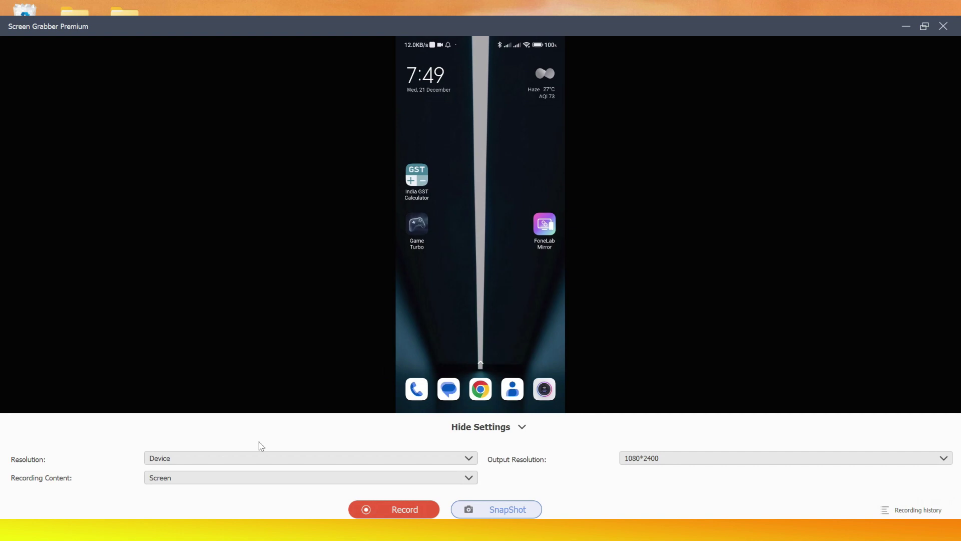
# - Review the recording content options for the mirrored phone, and quit the Phone Recorder
pyautogui.click(185, 479)
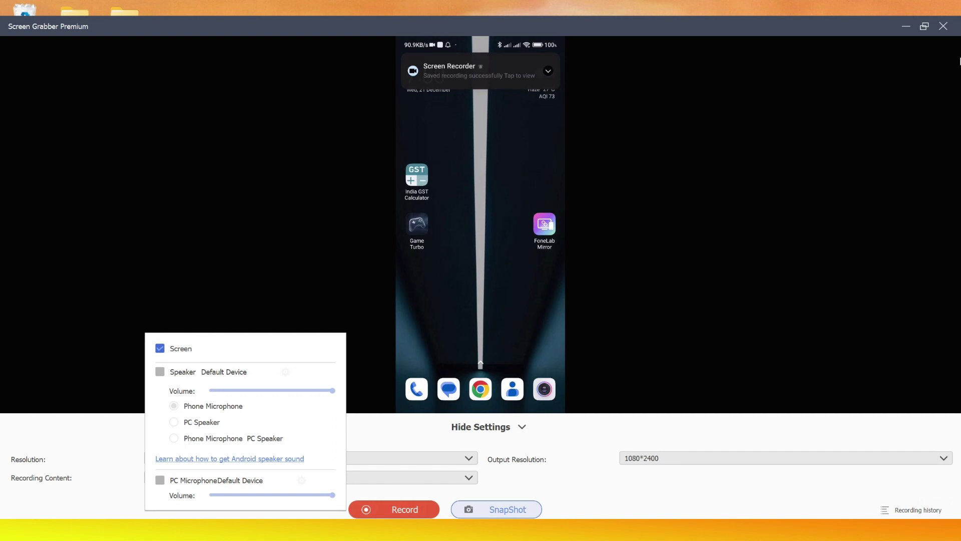
pyautogui.click(945, 30)
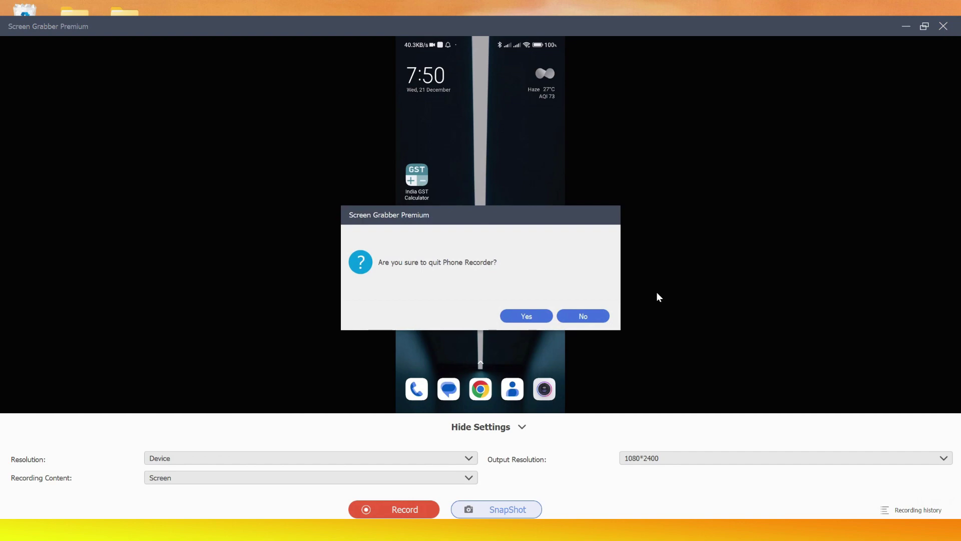
pyautogui.click(527, 316)
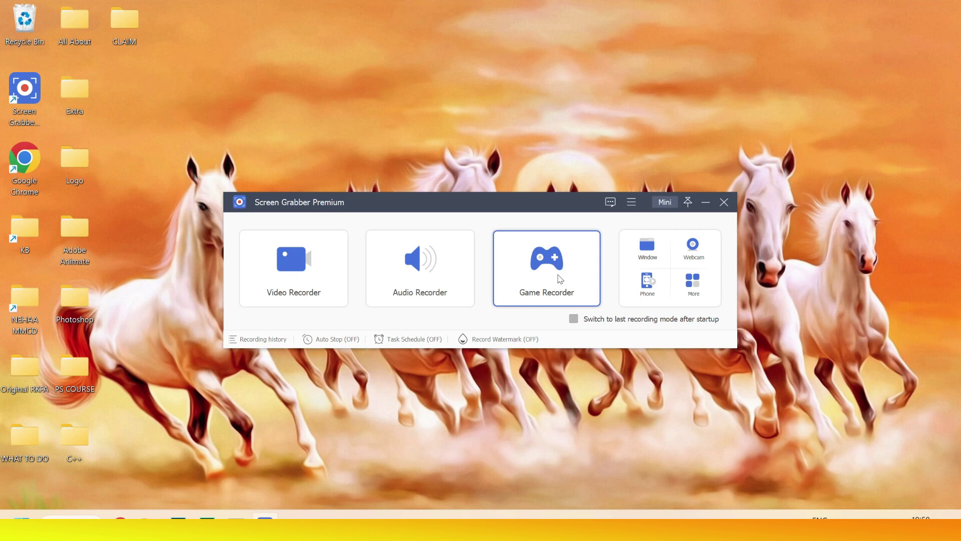
pyautogui.click(519, 263)
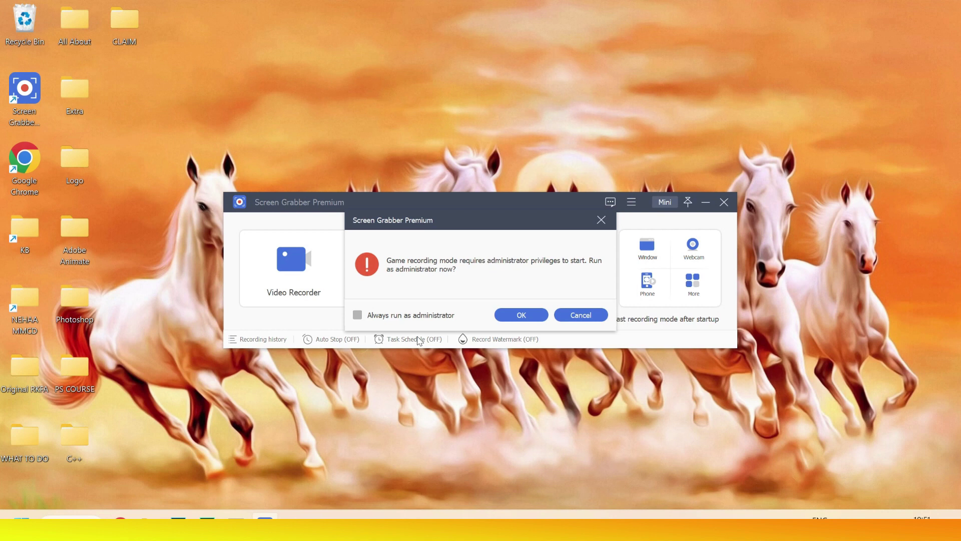
pyautogui.moveTo(433, 227); pyautogui.dragTo(268, 282)
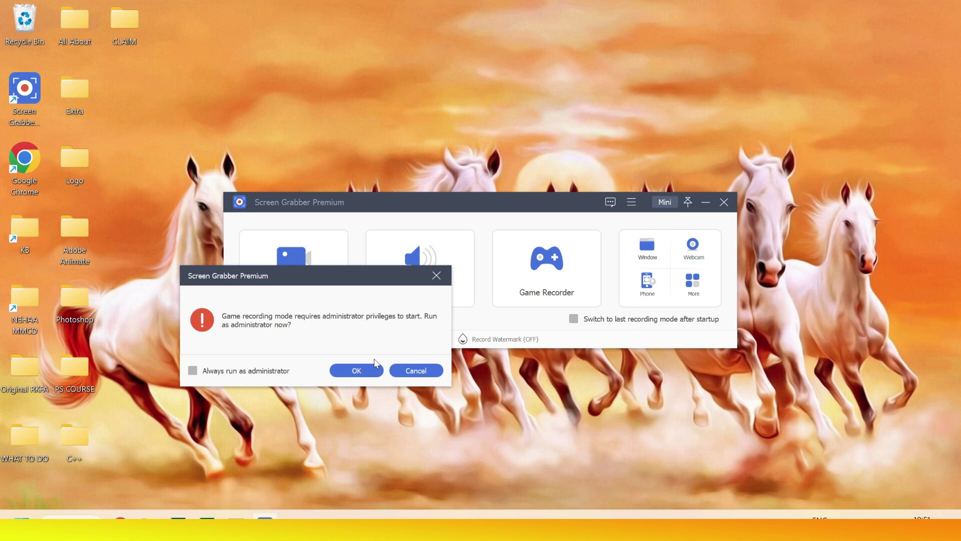
pyautogui.click(401, 367)
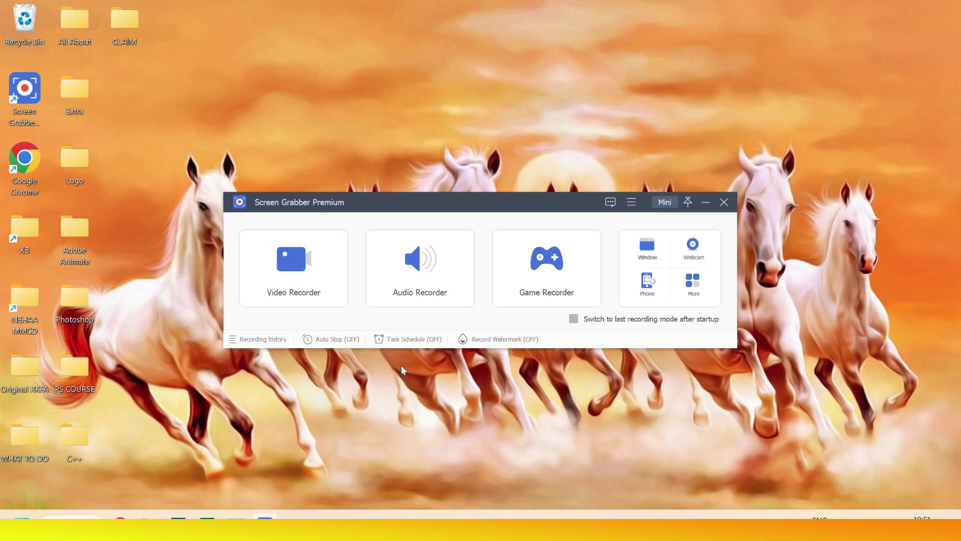
pyautogui.rightClick(16, 95)
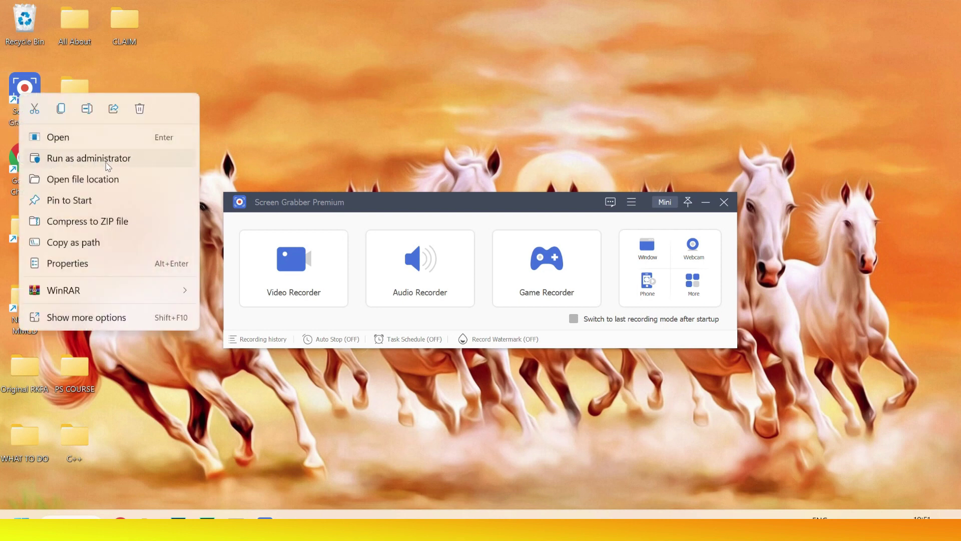
# - Open the Game Recorder with administrator privileges and skip its introductory guide
pyautogui.click(539, 298)
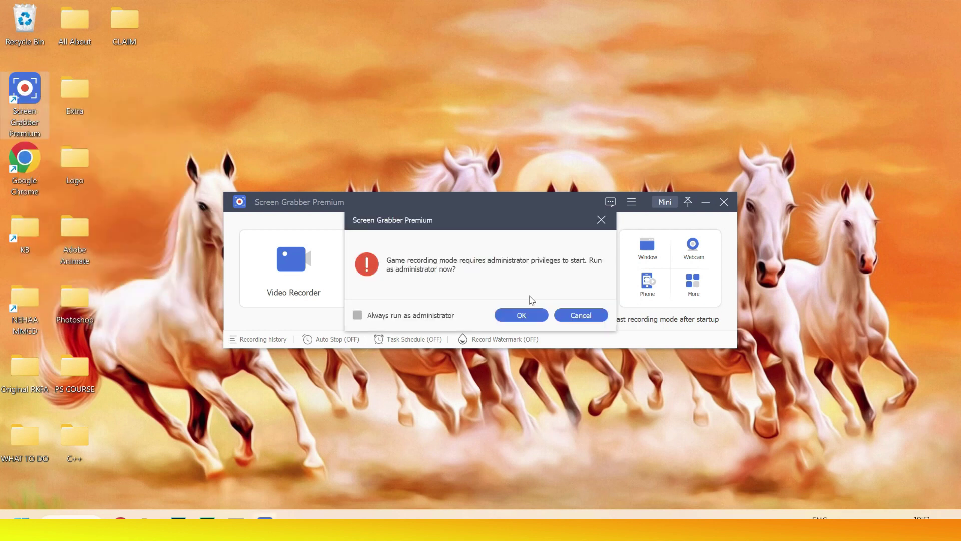
pyautogui.click(526, 316)
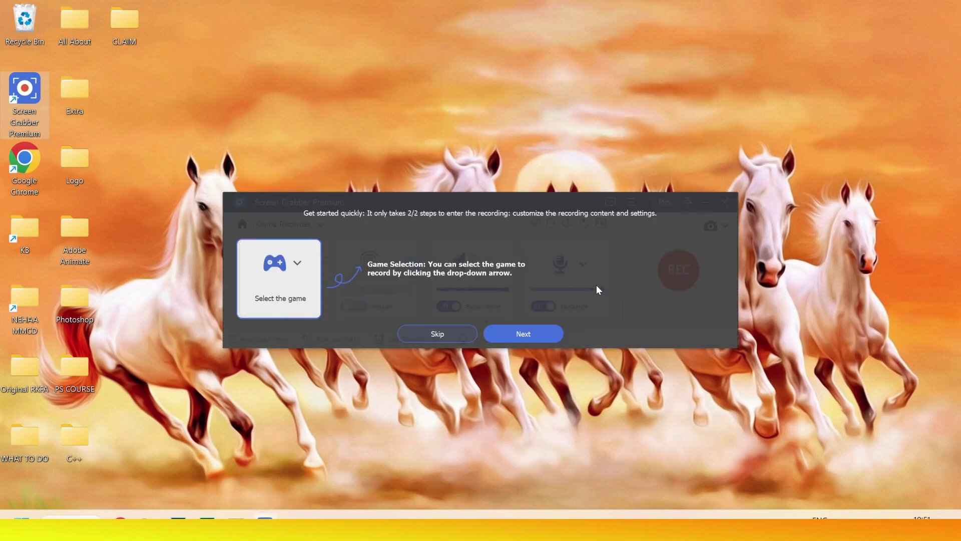
pyautogui.click(443, 339)
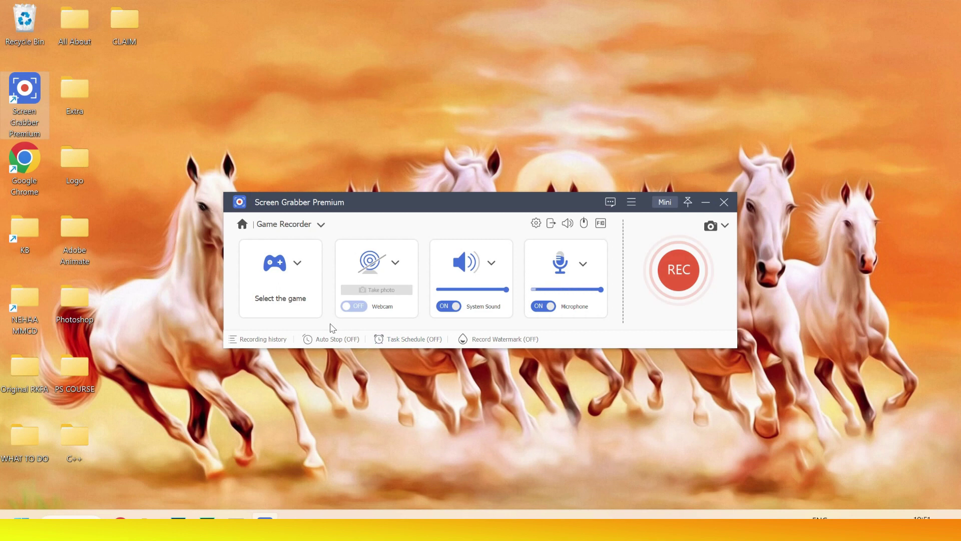